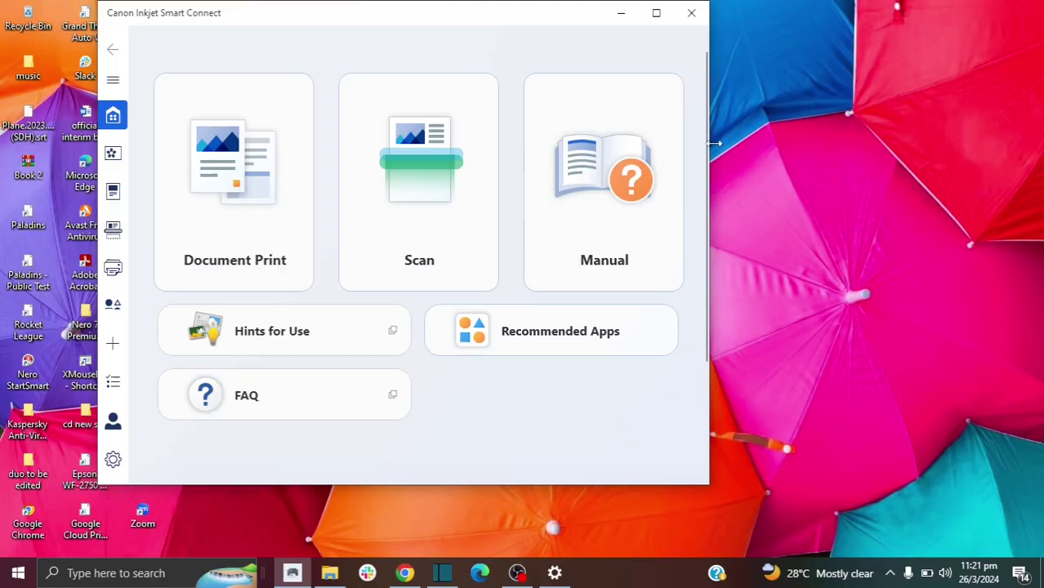
pyautogui.moveTo(703, 161); pyautogui.dragTo(694, 298)
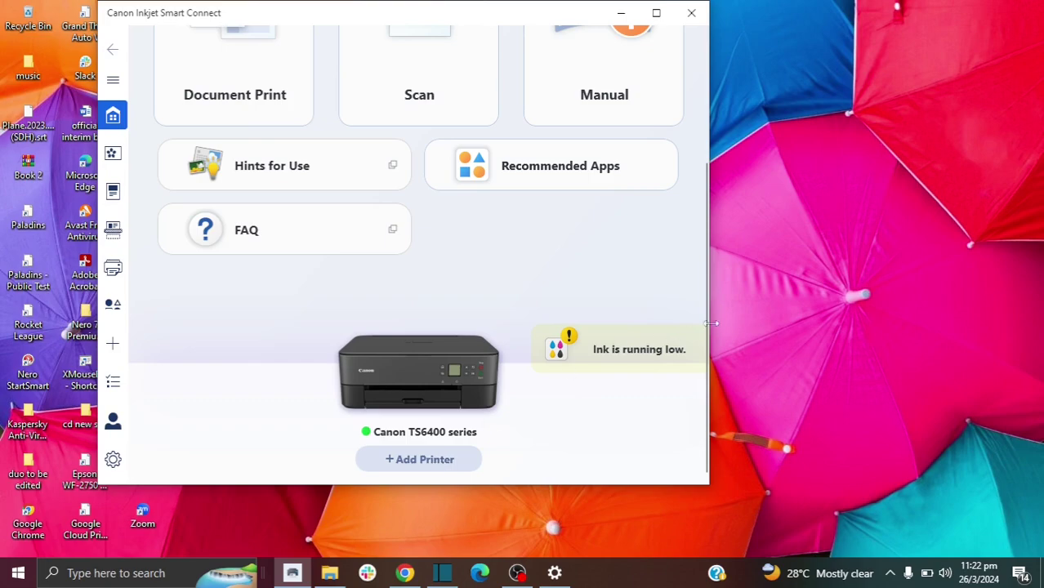
pyautogui.moveTo(701, 316); pyautogui.dragTo(698, 191)
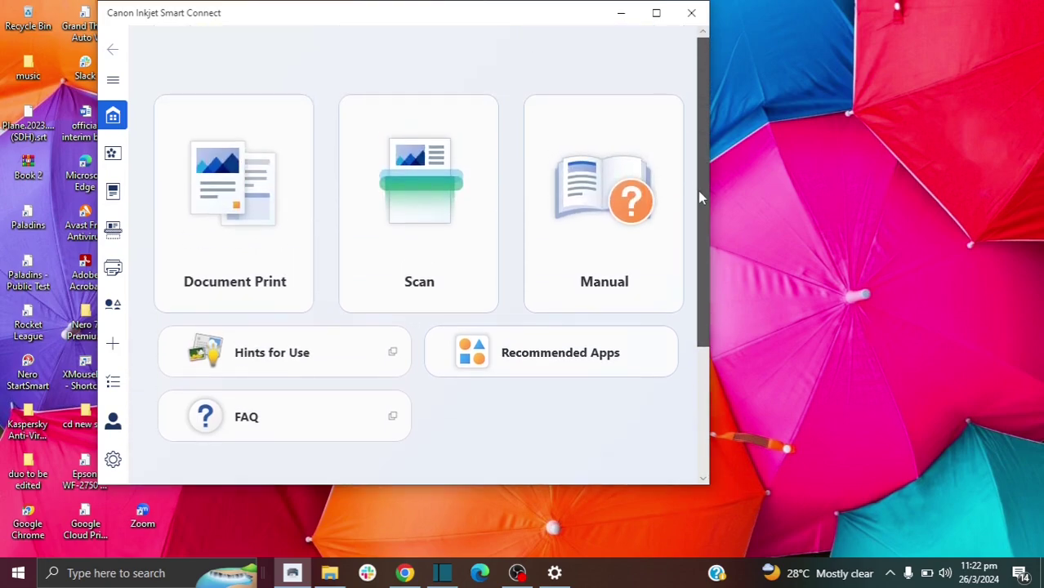
# - Start a document scan with the original size changed from A4 to Letter at 300 dpi
pyautogui.click(419, 214)
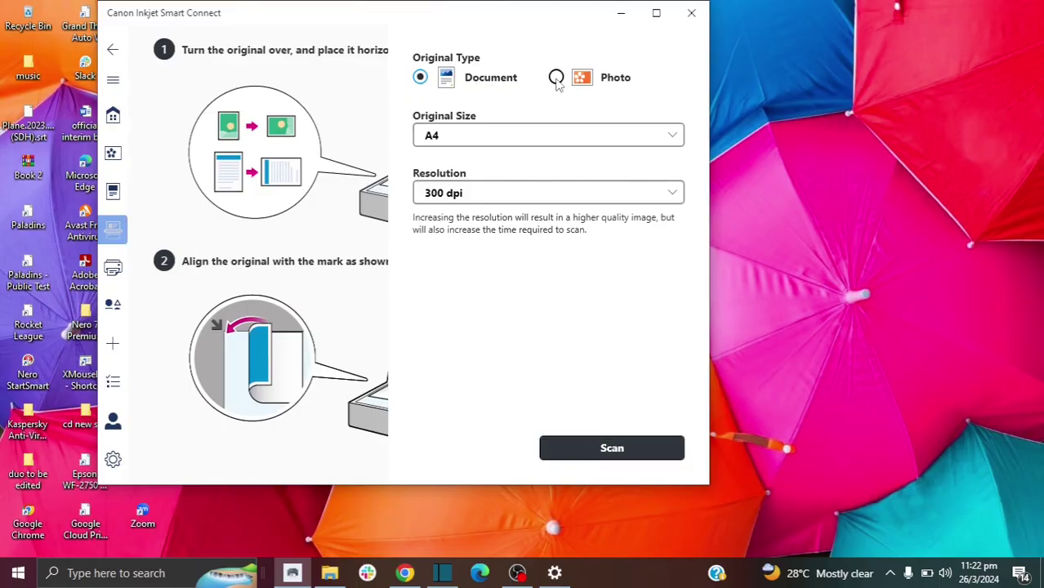
pyautogui.click(464, 128)
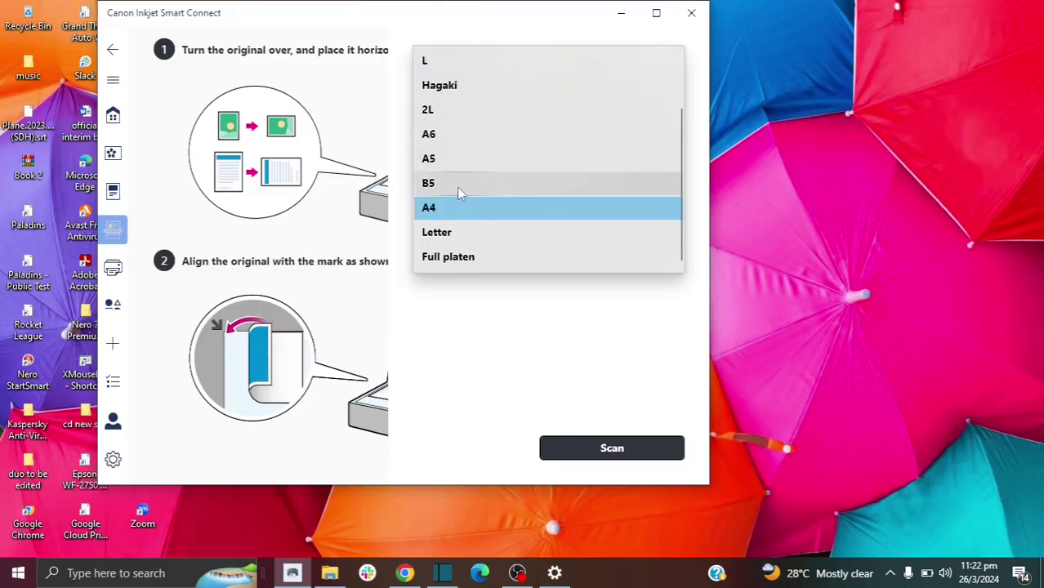
pyautogui.click(442, 233)
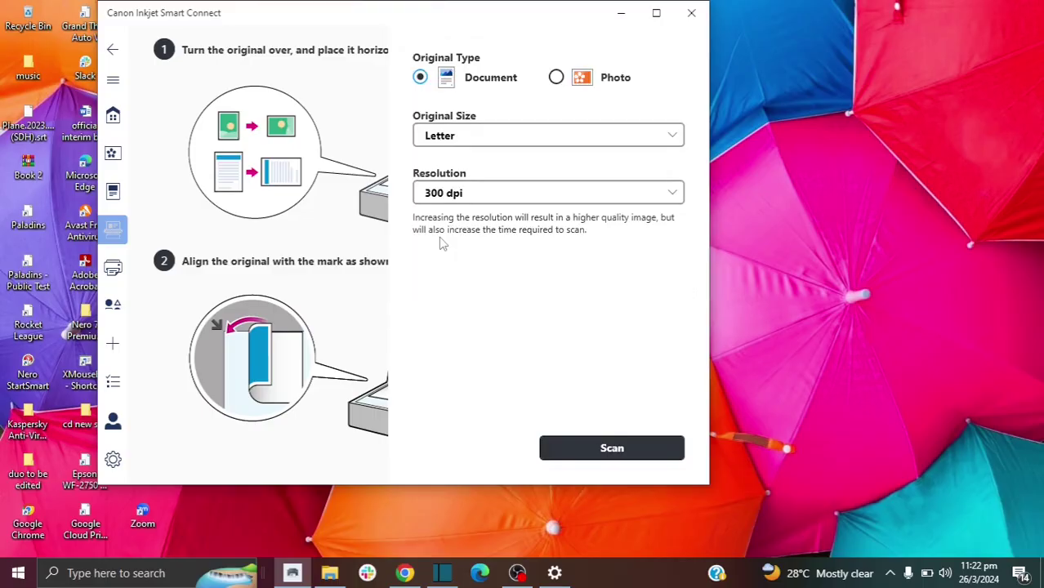
# - Scan the first Letter-size page at 300 dpi so it appears as page 1
pyautogui.click(578, 450)
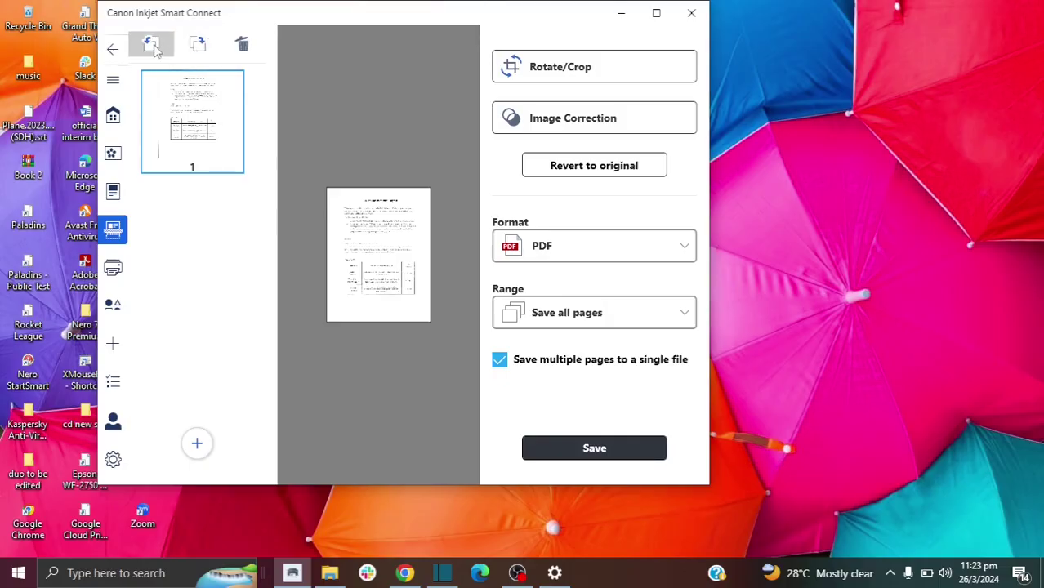
pyautogui.click(198, 49)
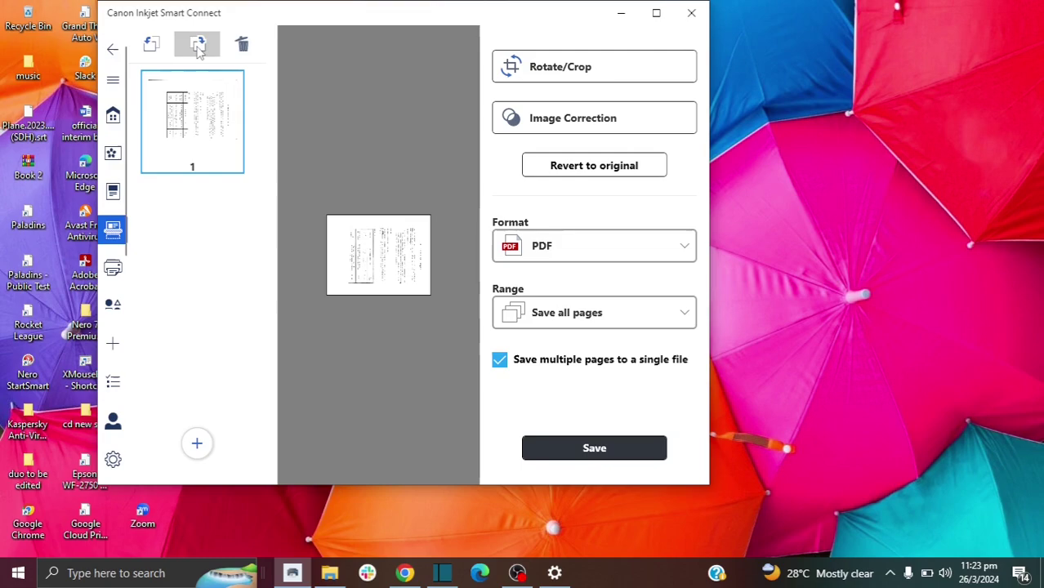
pyautogui.click(199, 45)
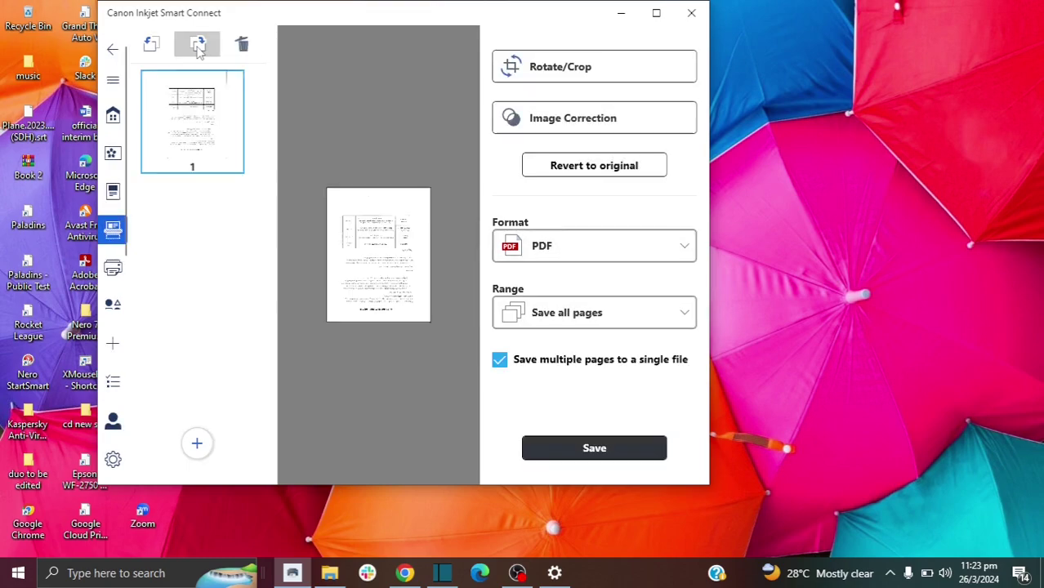
pyautogui.click(198, 46)
pyautogui.click(199, 47)
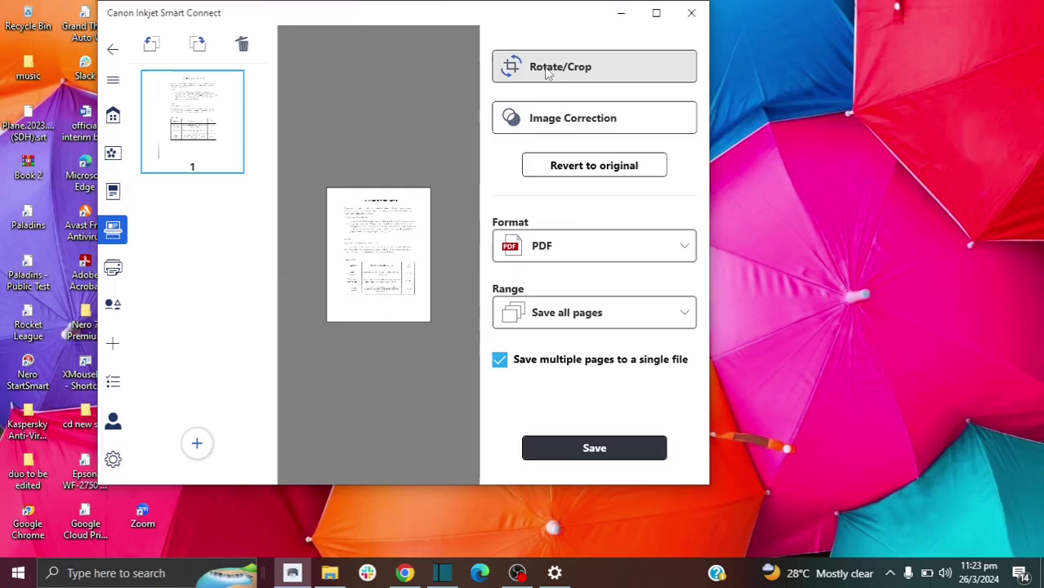
pyautogui.click(577, 68)
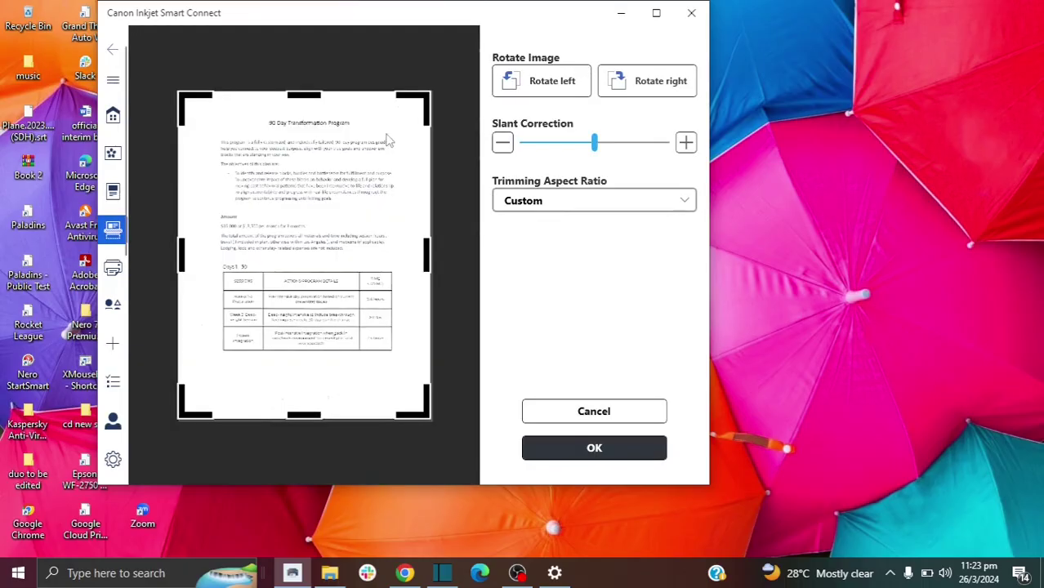
pyautogui.moveTo(433, 98)
pyautogui.mouseDown()
pyautogui.moveTo(406, 123)
pyautogui.moveTo(433, 91)
pyautogui.mouseUp()
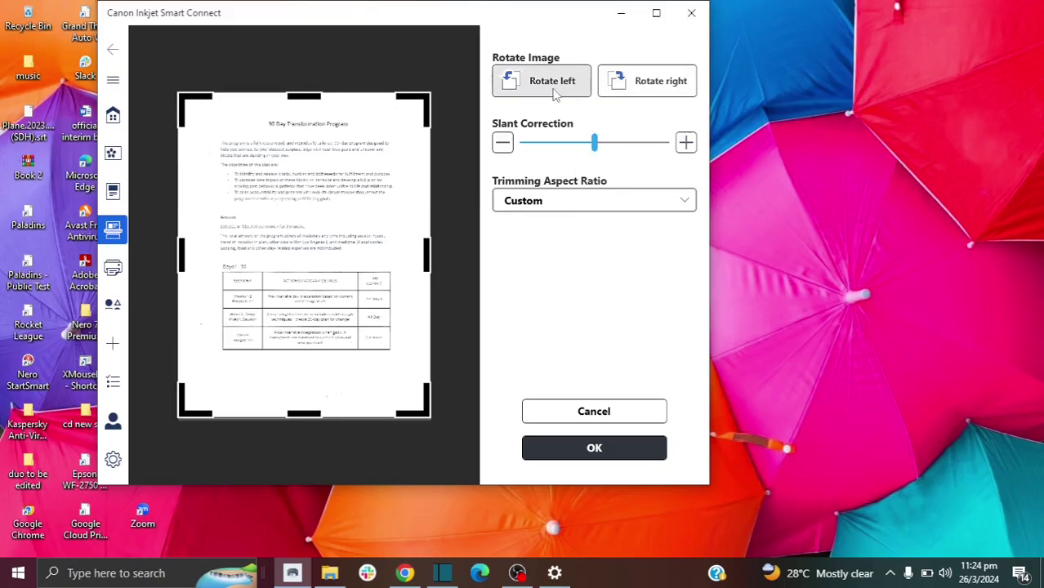
pyautogui.click(583, 420)
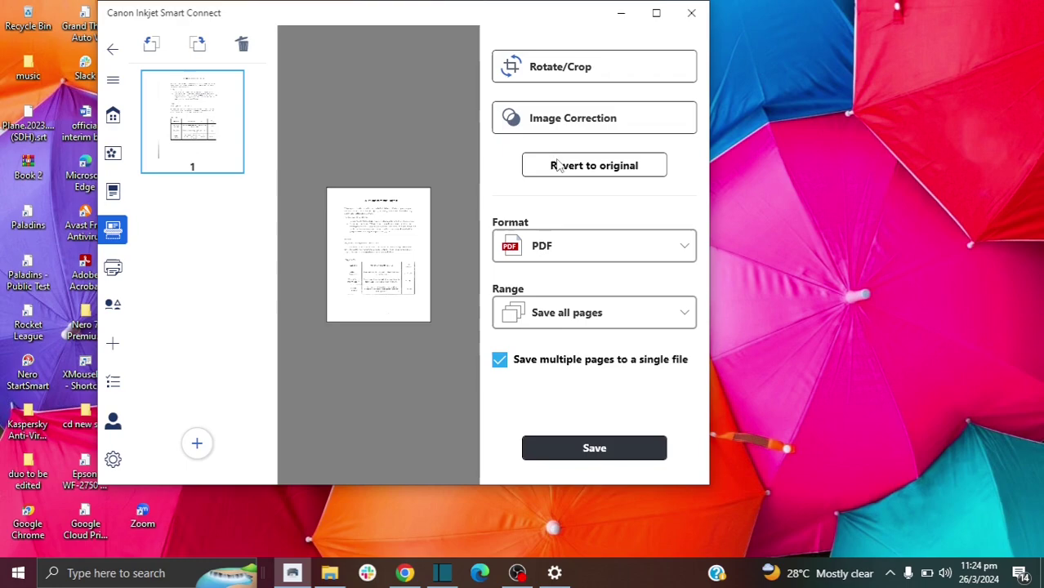
pyautogui.click(548, 251)
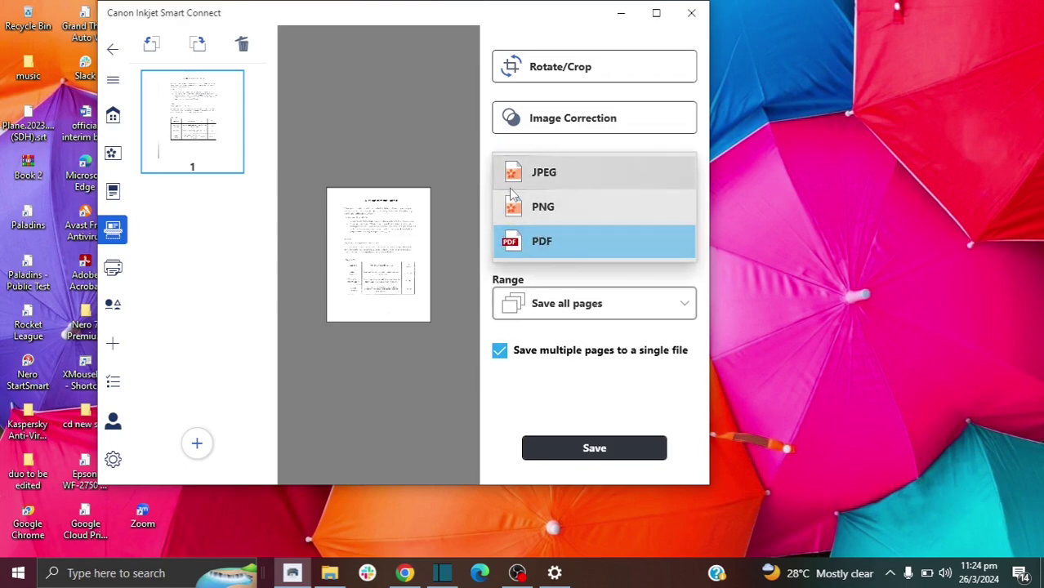
pyautogui.click(483, 209)
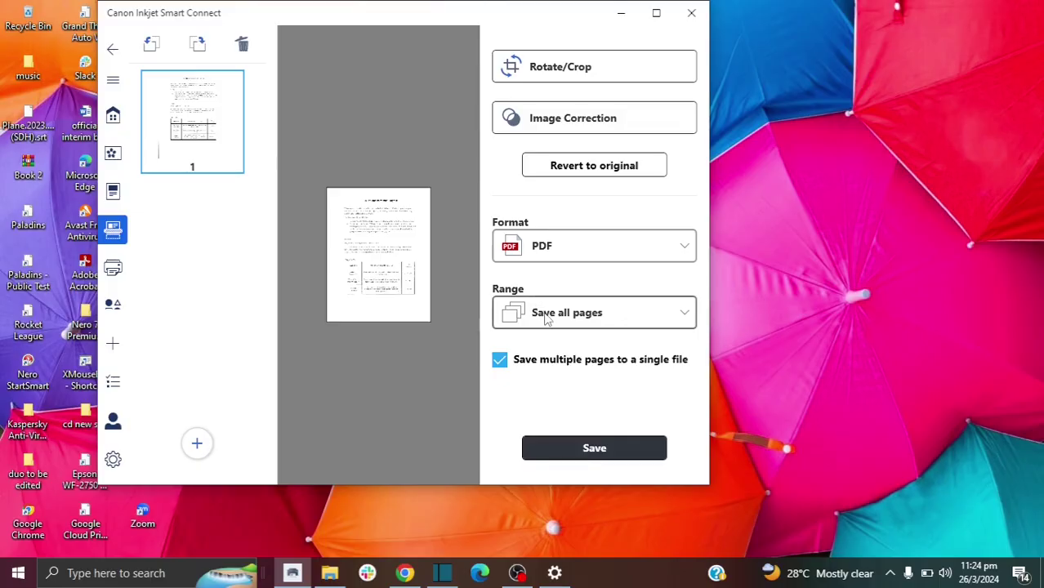
pyautogui.click(583, 318)
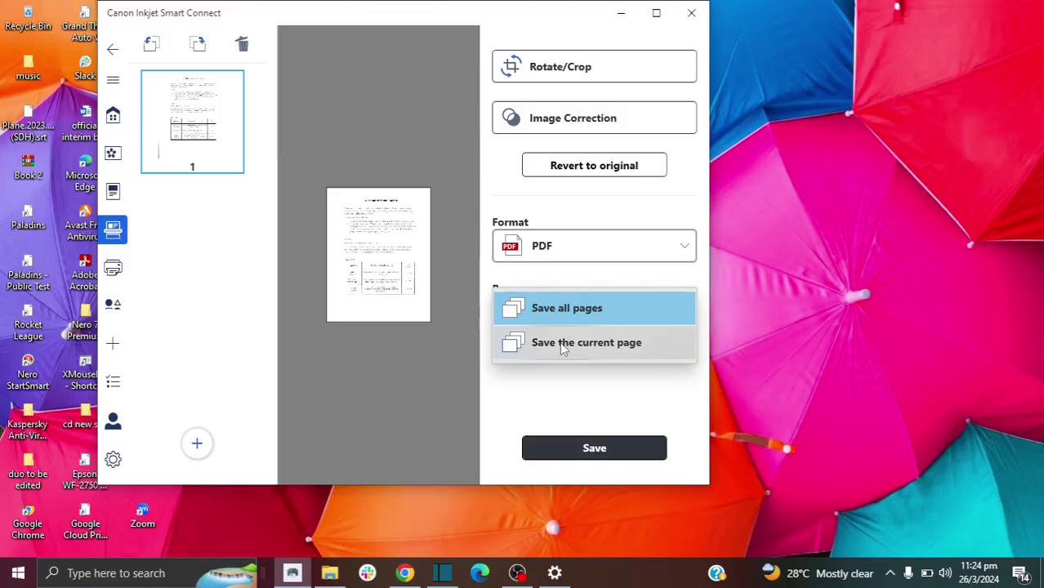
pyautogui.click(526, 307)
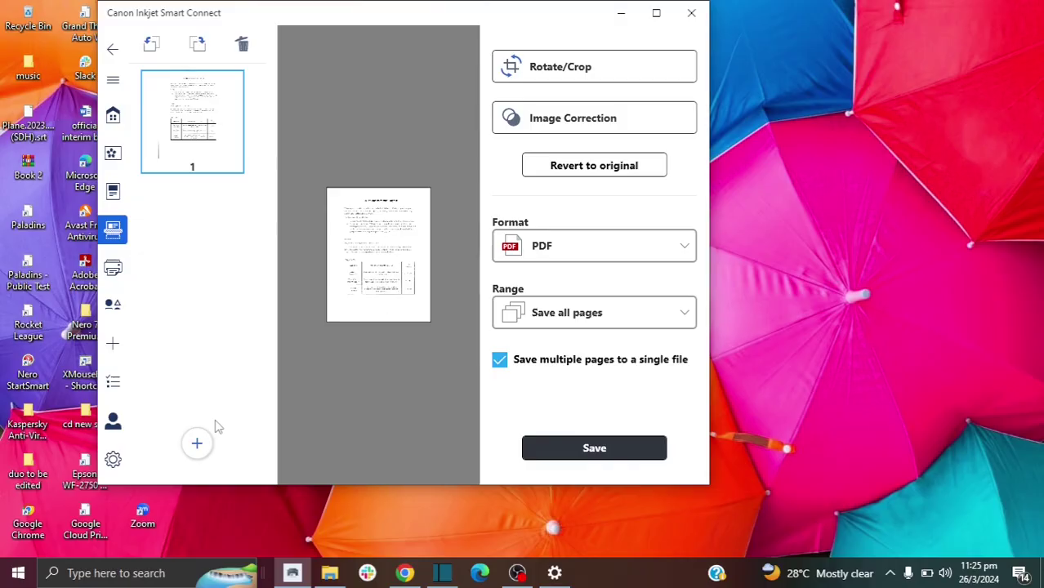
# - Scan another page and append it as page 2 after page 1
pyautogui.click(196, 443)
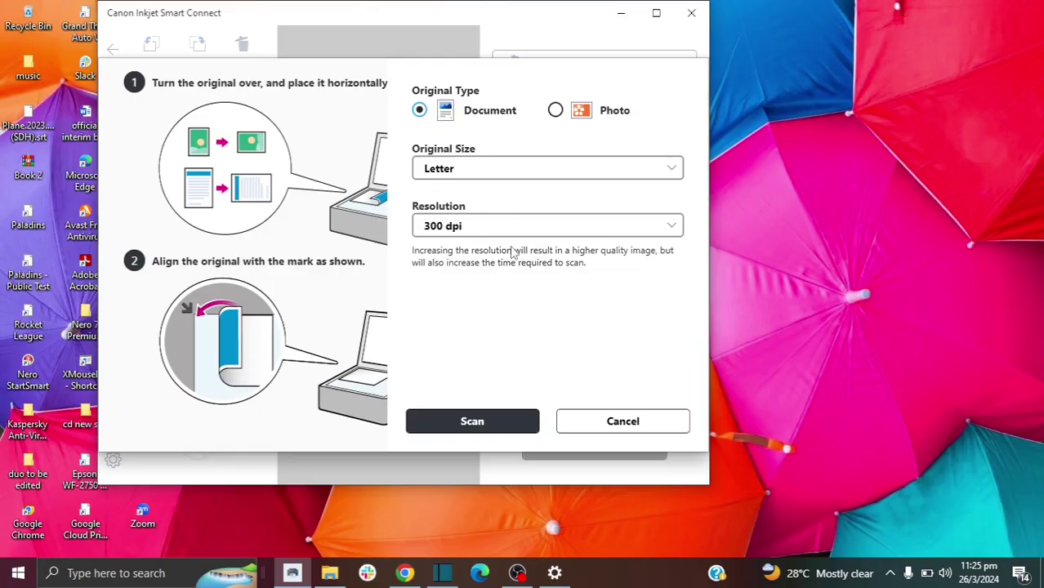
pyautogui.click(472, 421)
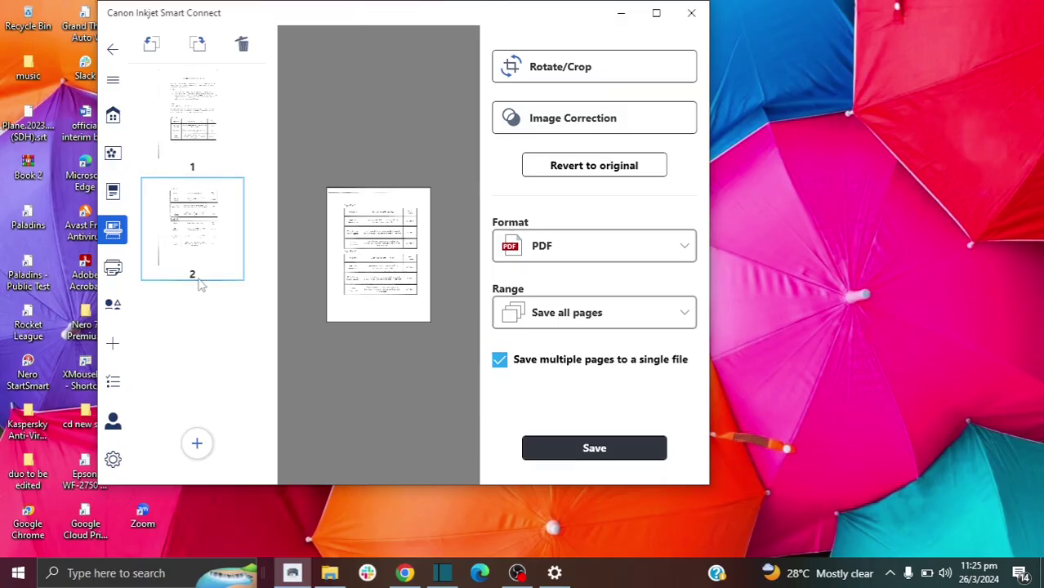
pyautogui.click(194, 131)
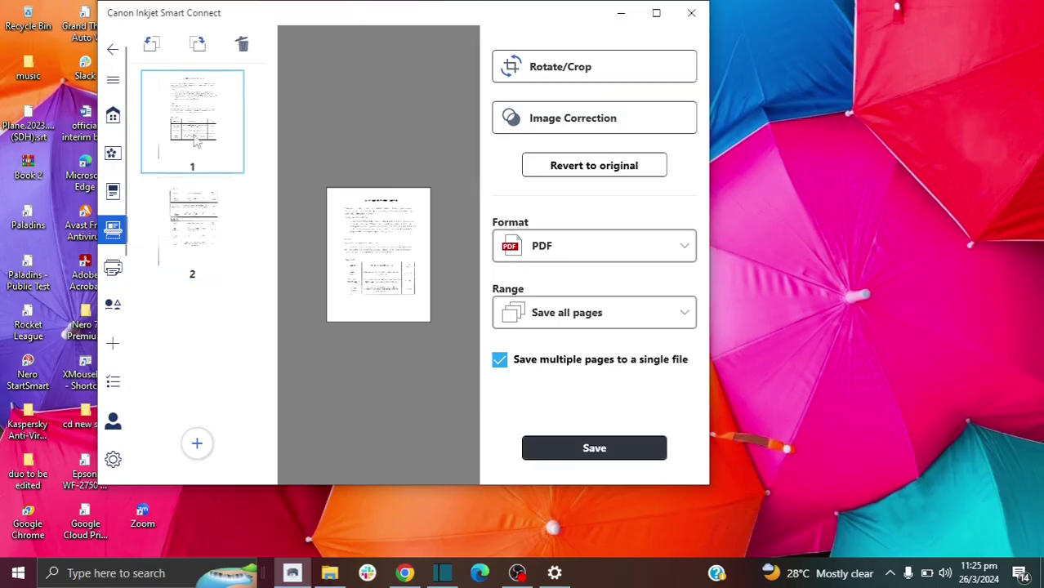
pyautogui.click(195, 223)
pyautogui.click(197, 135)
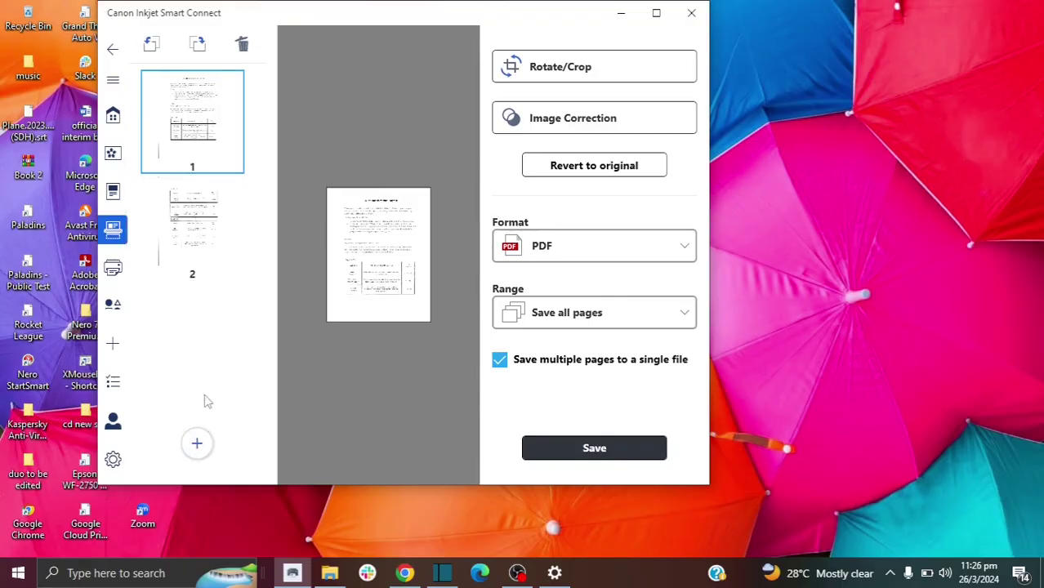
pyautogui.click(187, 238)
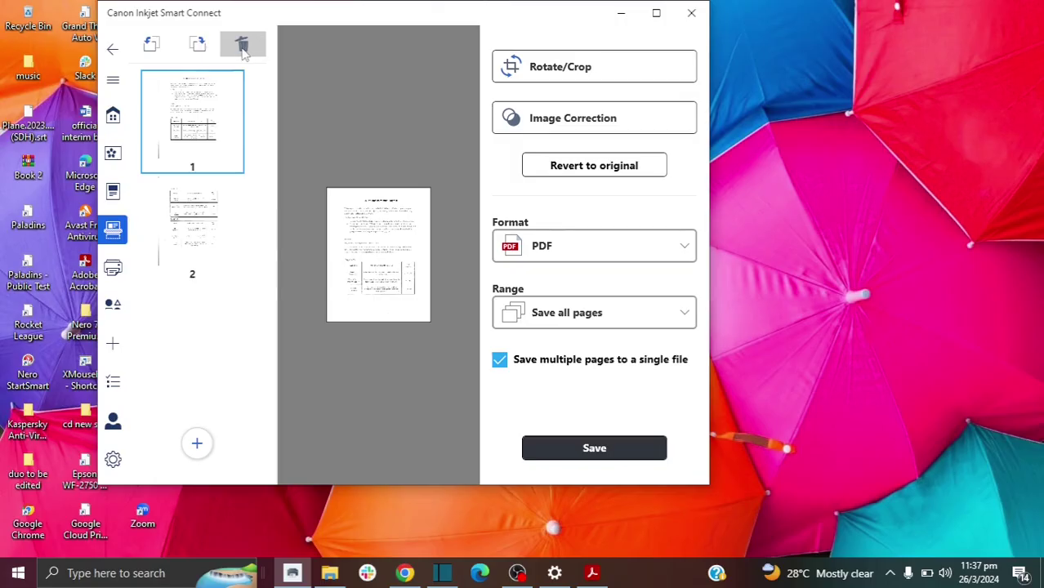
pyautogui.click(215, 222)
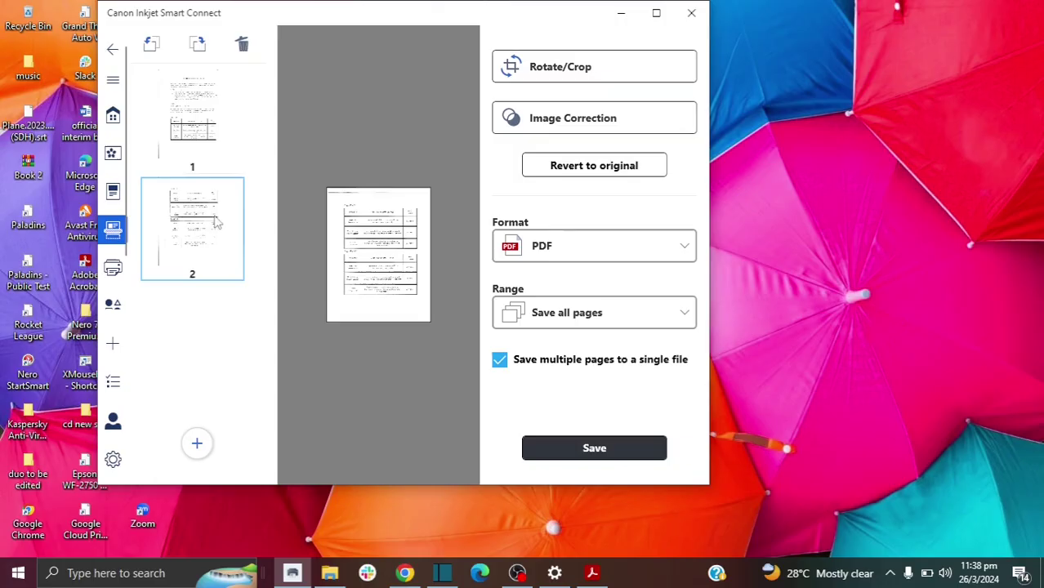
pyautogui.click(243, 45)
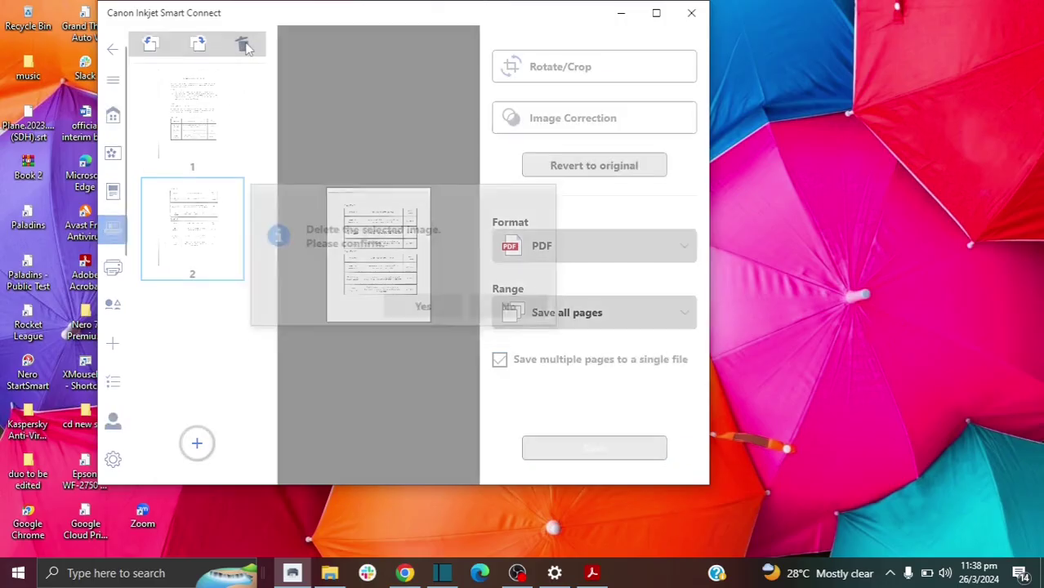
pyautogui.click(421, 305)
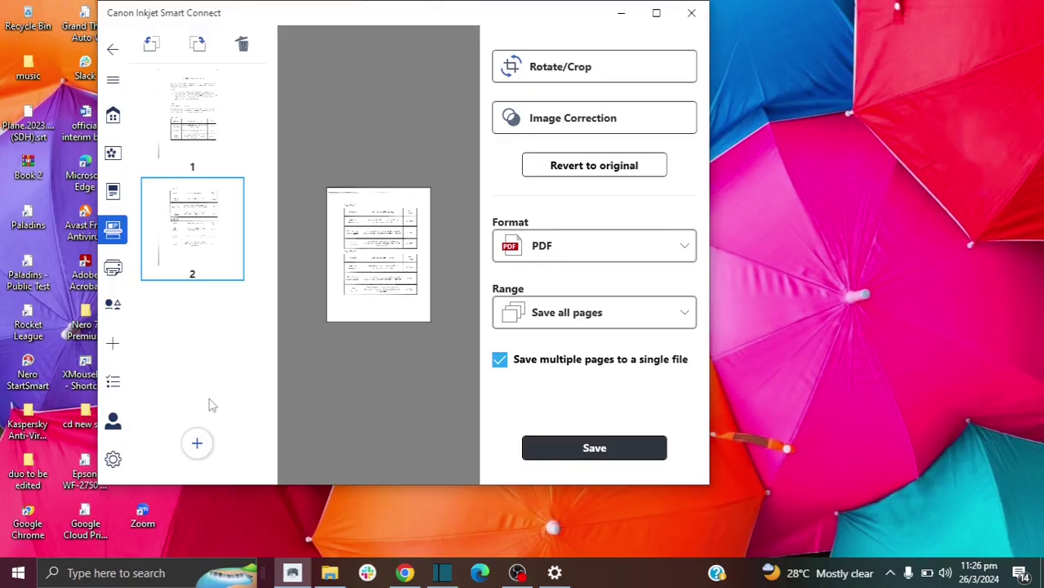
# - Save both scanned pages to Downloads as one PDF named 'PDF into a single file'
pyautogui.click(558, 447)
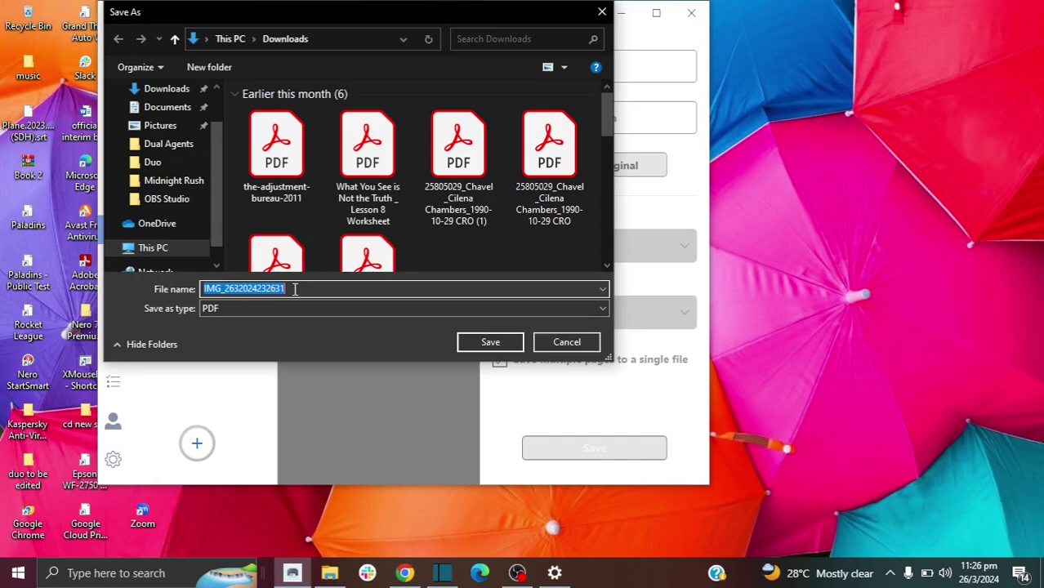
pyautogui.write('PDF into a single')
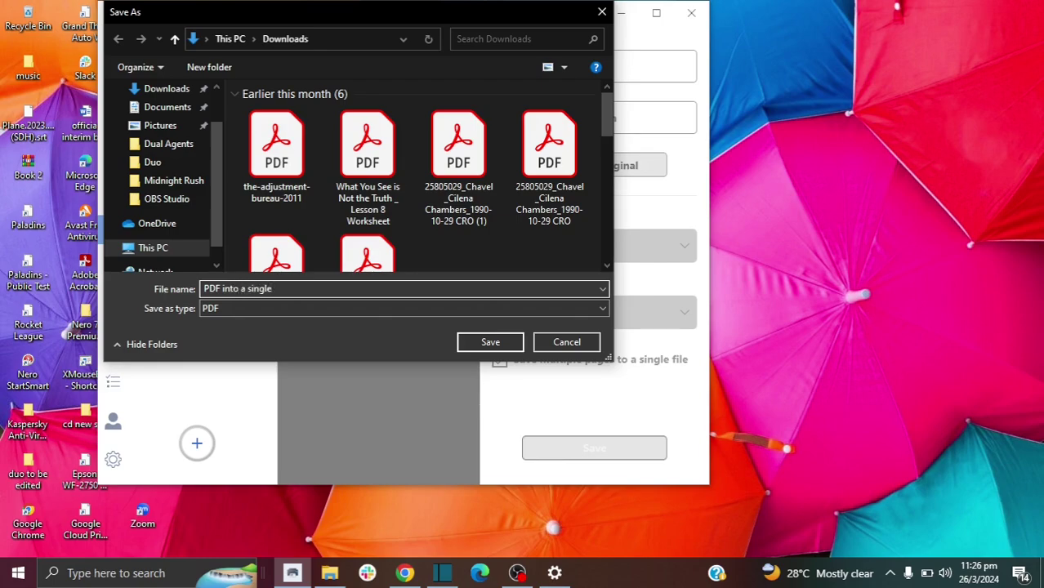
pyautogui.write('file')
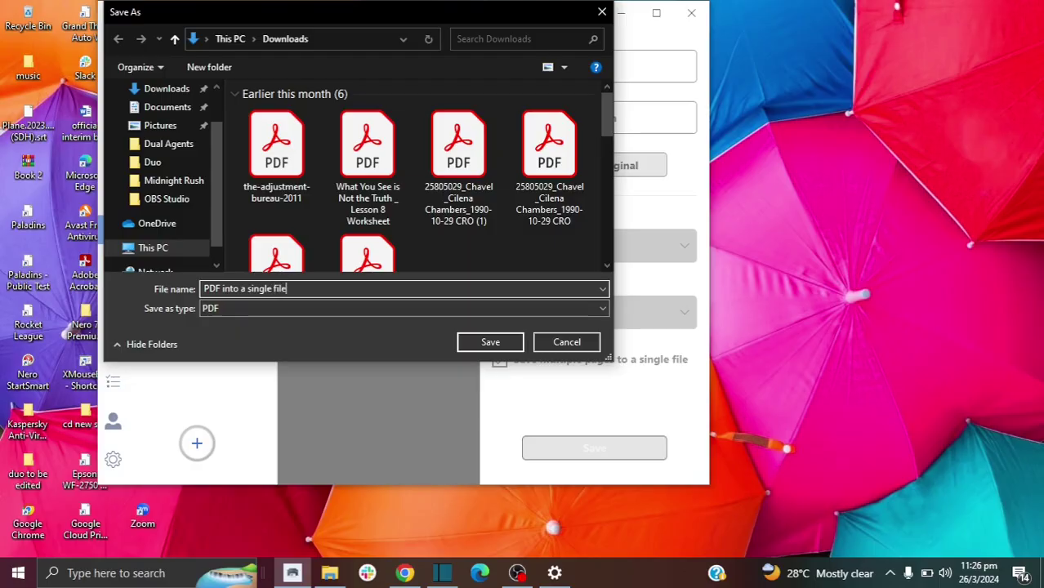
pyautogui.click(488, 346)
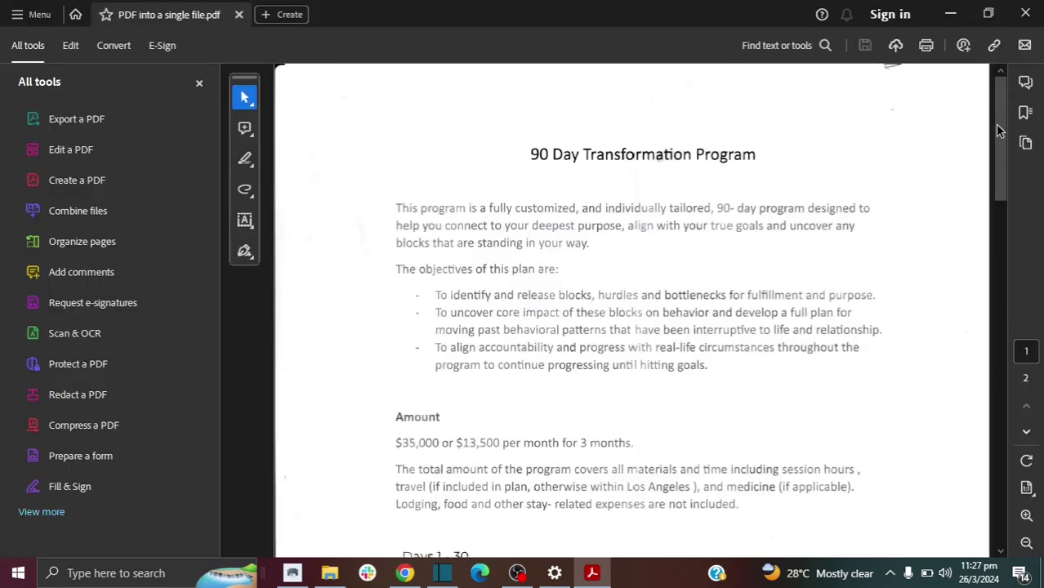
# - Scroll through both PDF pages in Acrobat to review the Days 1-30 and 30-60 tables
pyautogui.moveTo(995, 123); pyautogui.dragTo(988, 153)
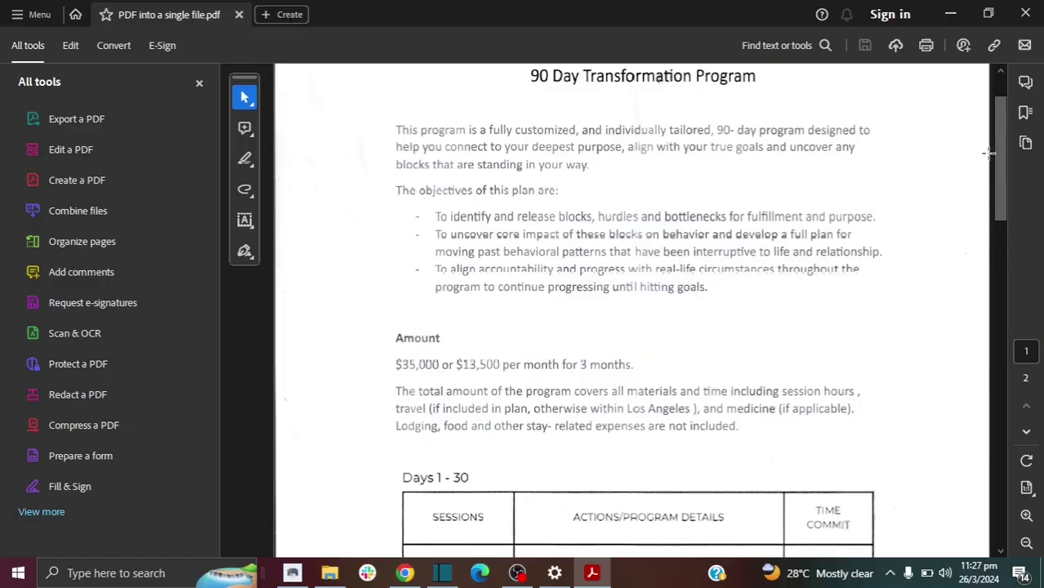
pyautogui.scroll(2, 992, 163)
pyautogui.scroll(-15, 968, 433)
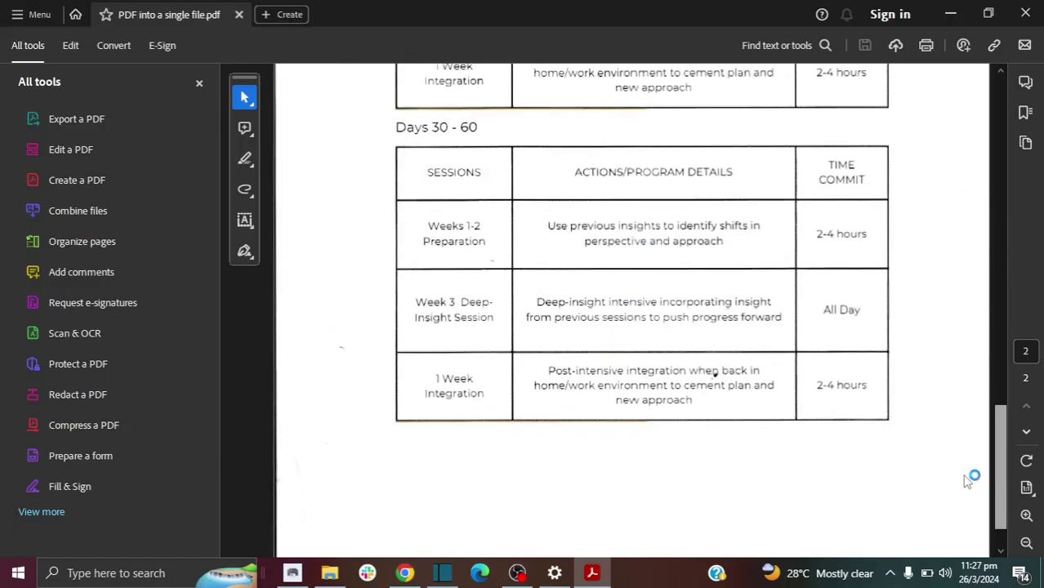